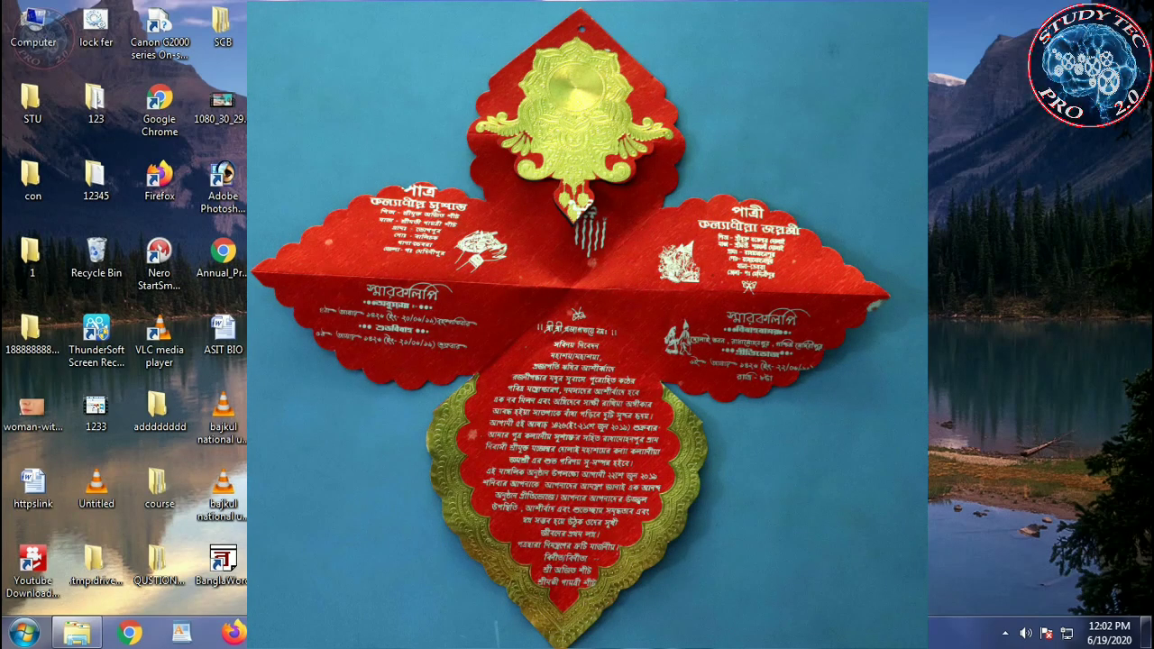
# Launch BanglaWord from the installed programs and maximize its window
pyautogui.click(25, 634)
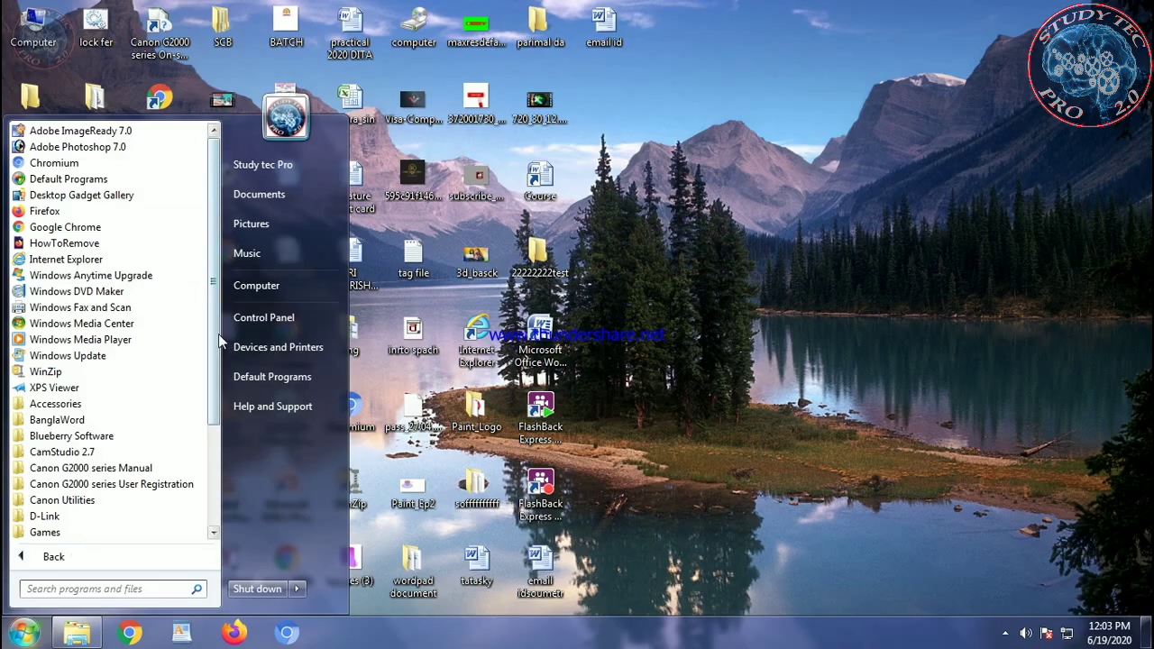
pyautogui.moveTo(218, 334); pyautogui.dragTo(219, 439)
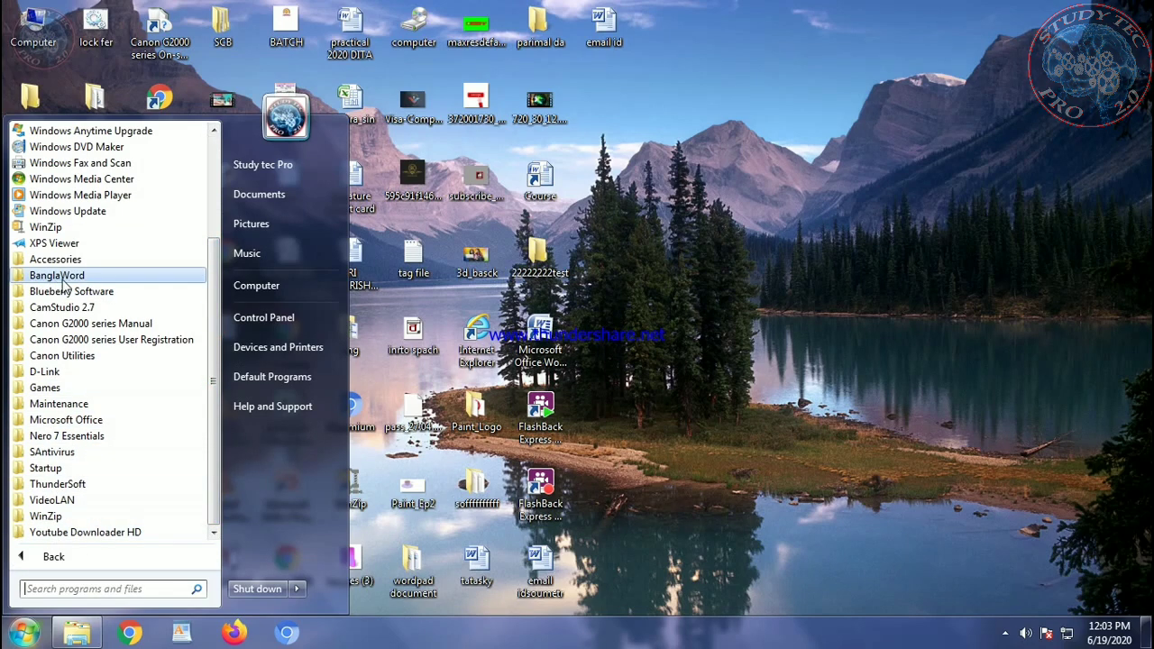
pyautogui.click(90, 278)
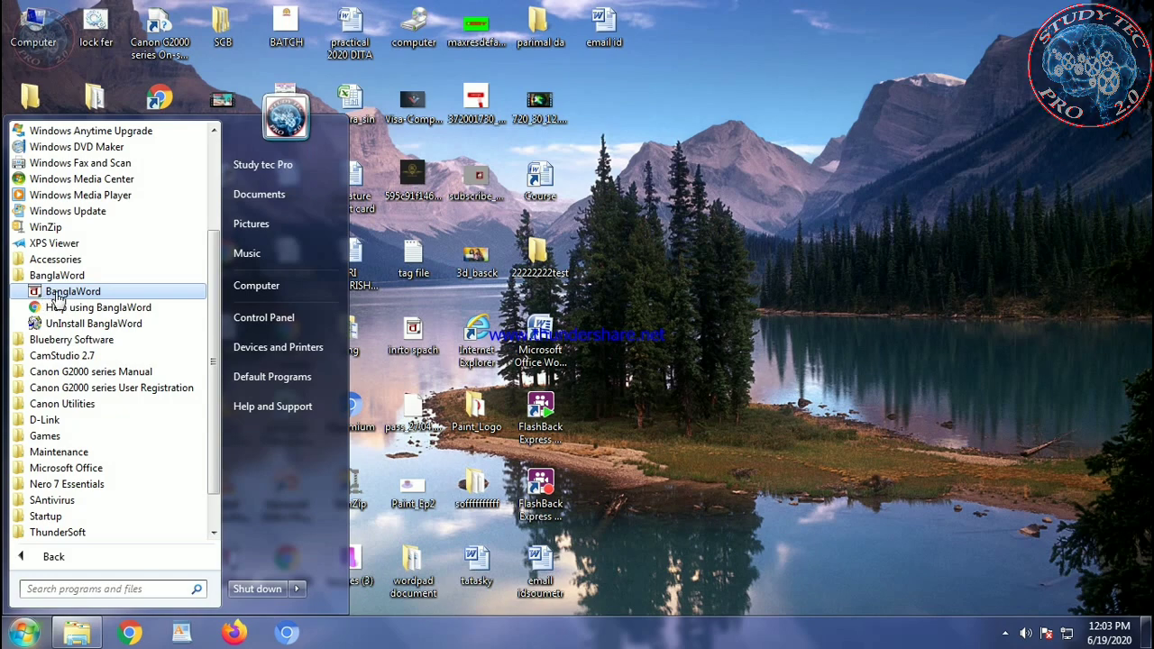
pyautogui.click(71, 294)
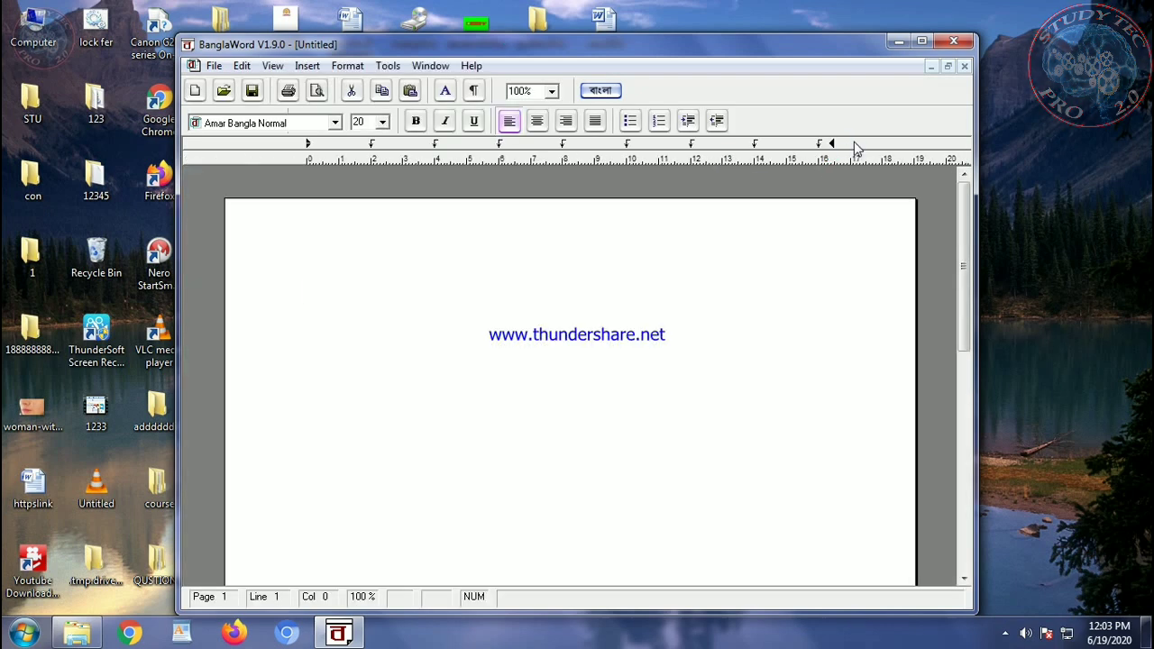
pyautogui.click(923, 41)
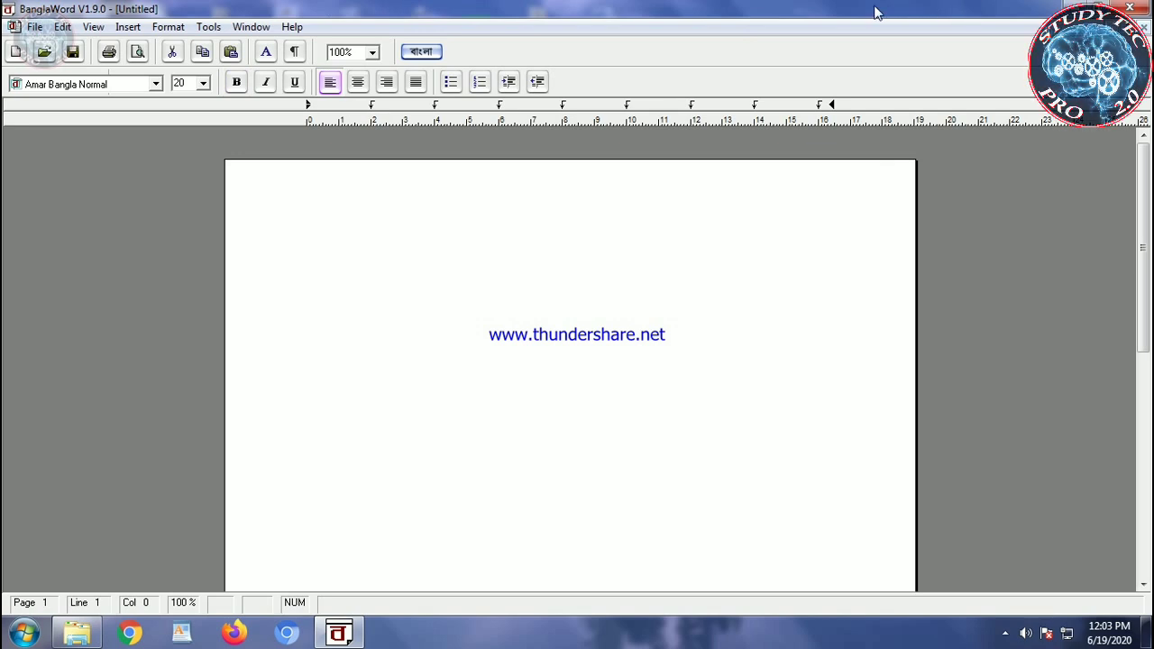
# Restore the document window to a smaller size, reposition it over the desktop, and maximize it again
pyautogui.moveTo(425, 13); pyautogui.dragTo(546, 87)
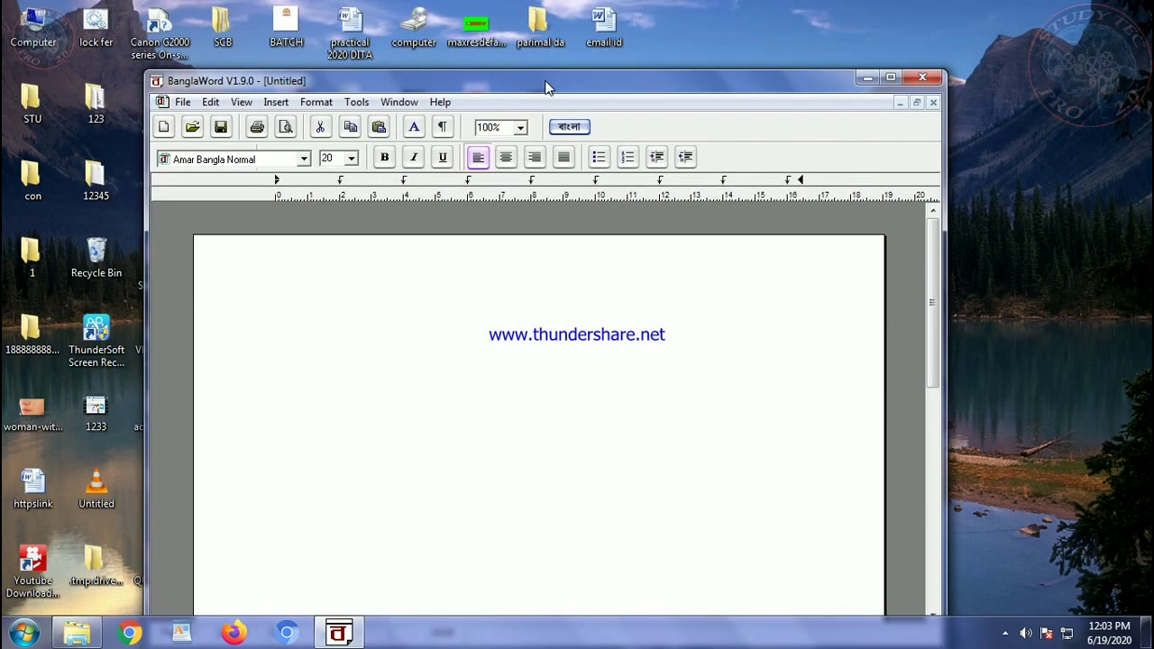
pyautogui.doubleClick(546, 87)
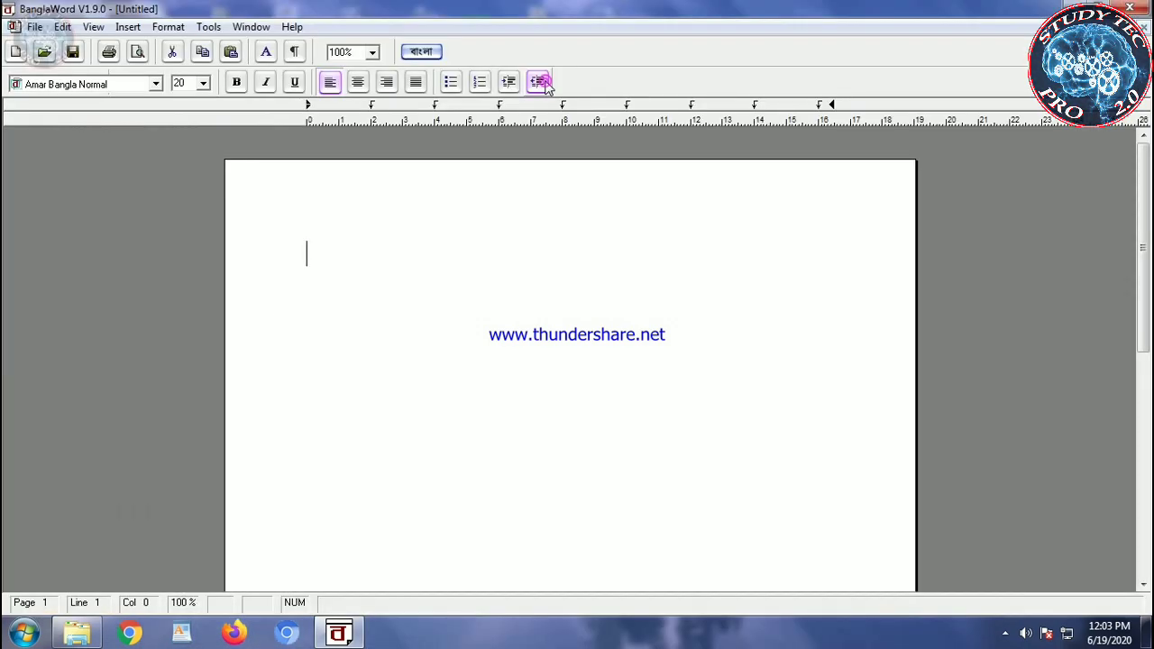
pyautogui.doubleClick(536, 16)
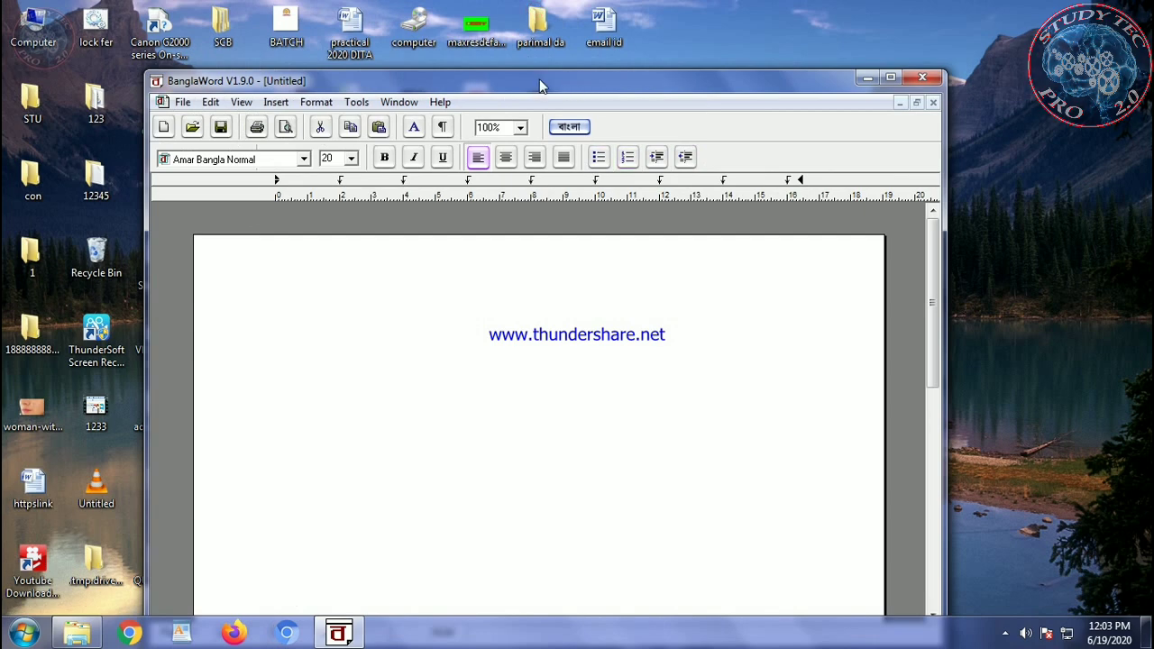
pyautogui.moveTo(540, 79); pyautogui.dragTo(671, 54)
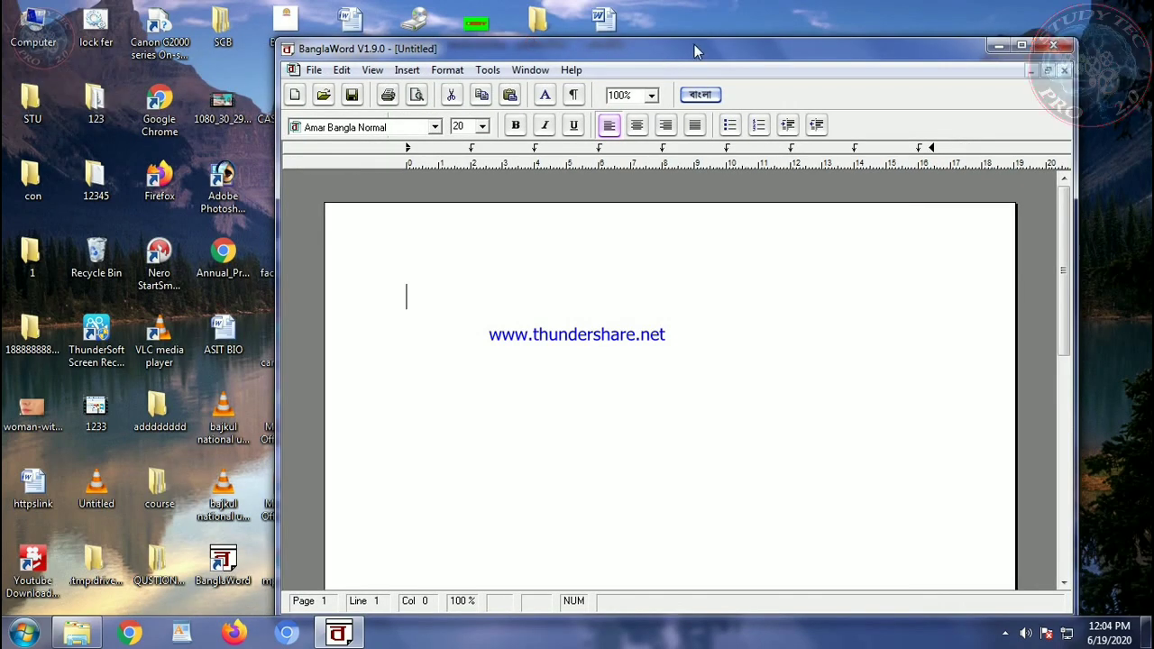
pyautogui.doubleClick(781, 51)
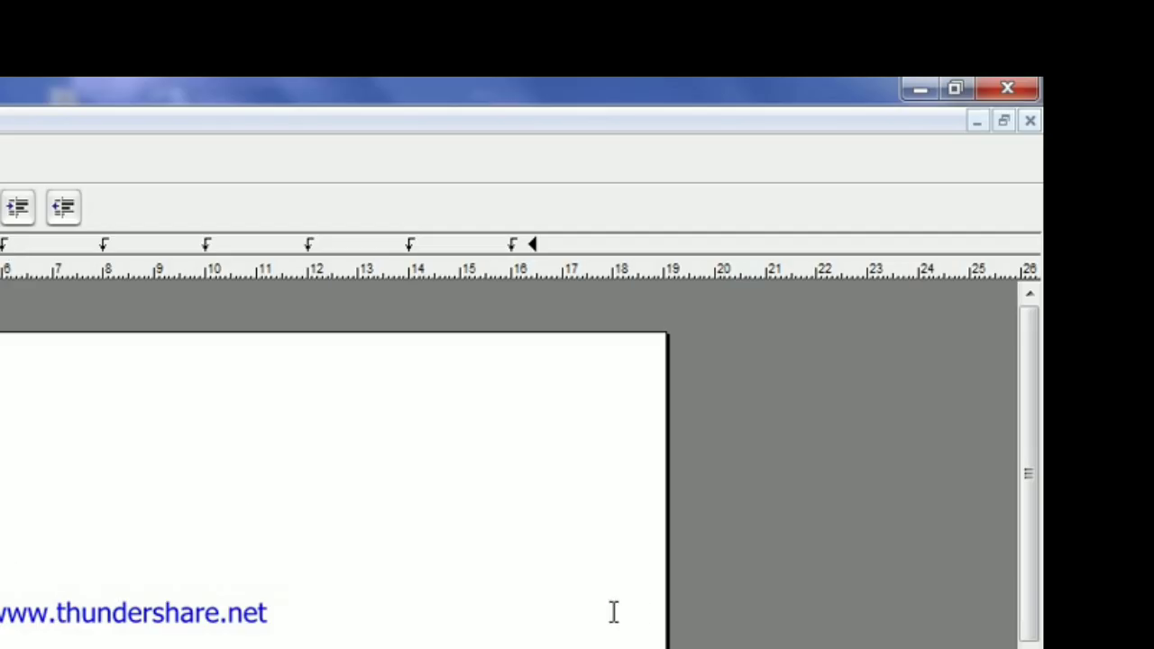
# Toggle the window between restored and maximized size, and minimize it before bringing it back
pyautogui.click(957, 90)
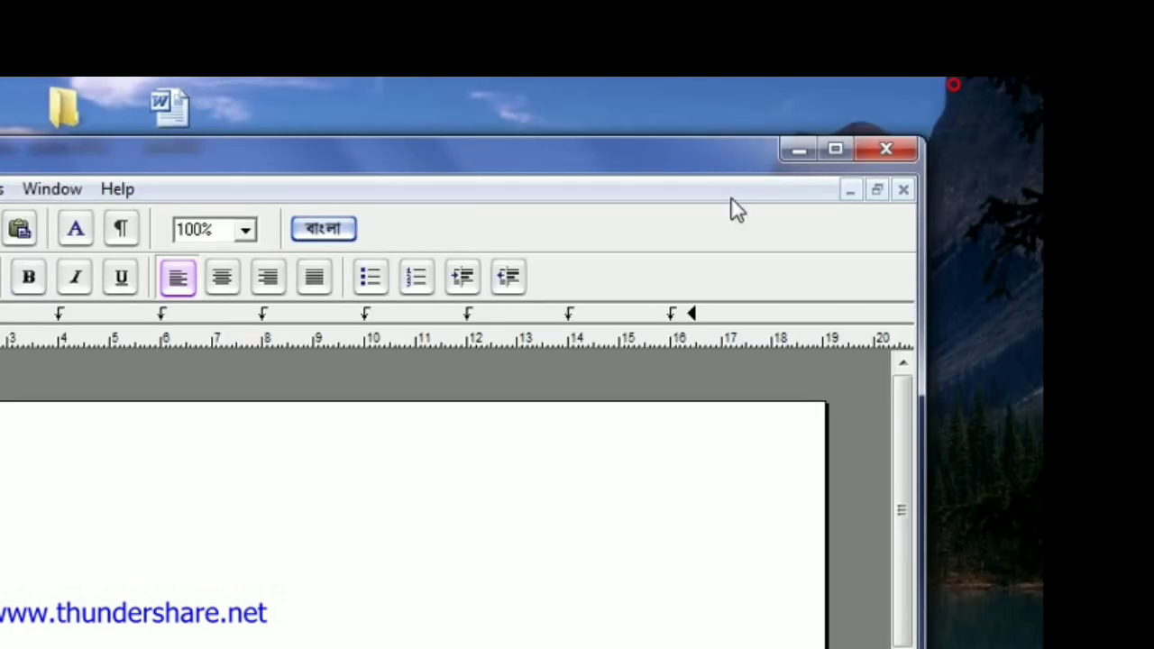
pyautogui.click(835, 151)
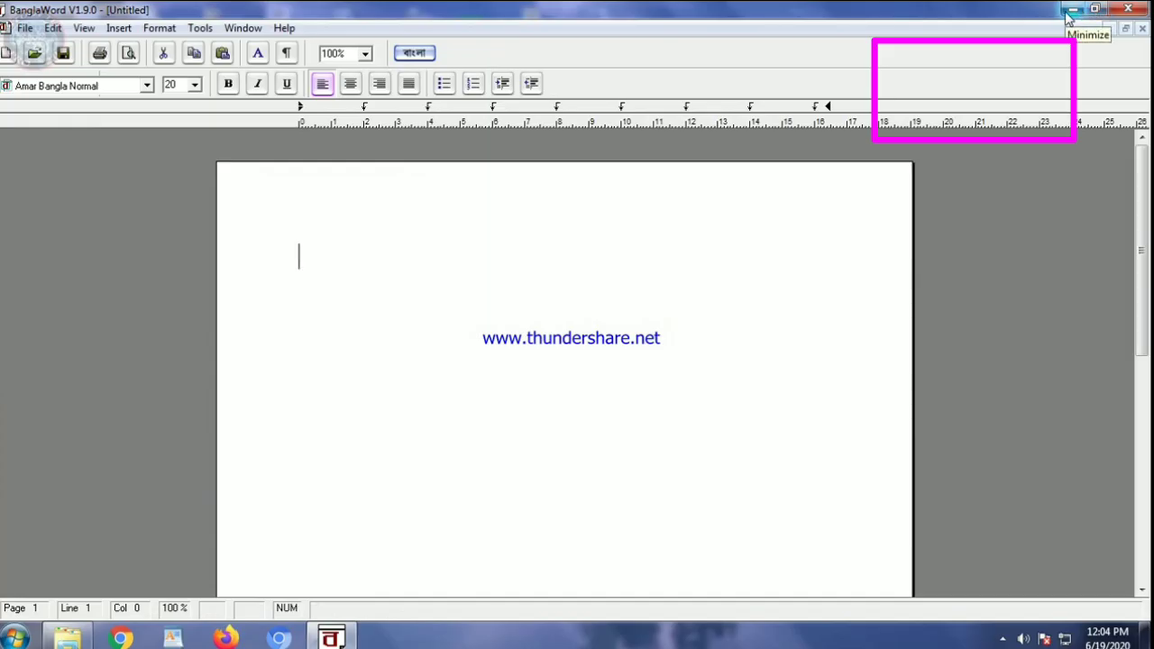
pyautogui.click(1069, 13)
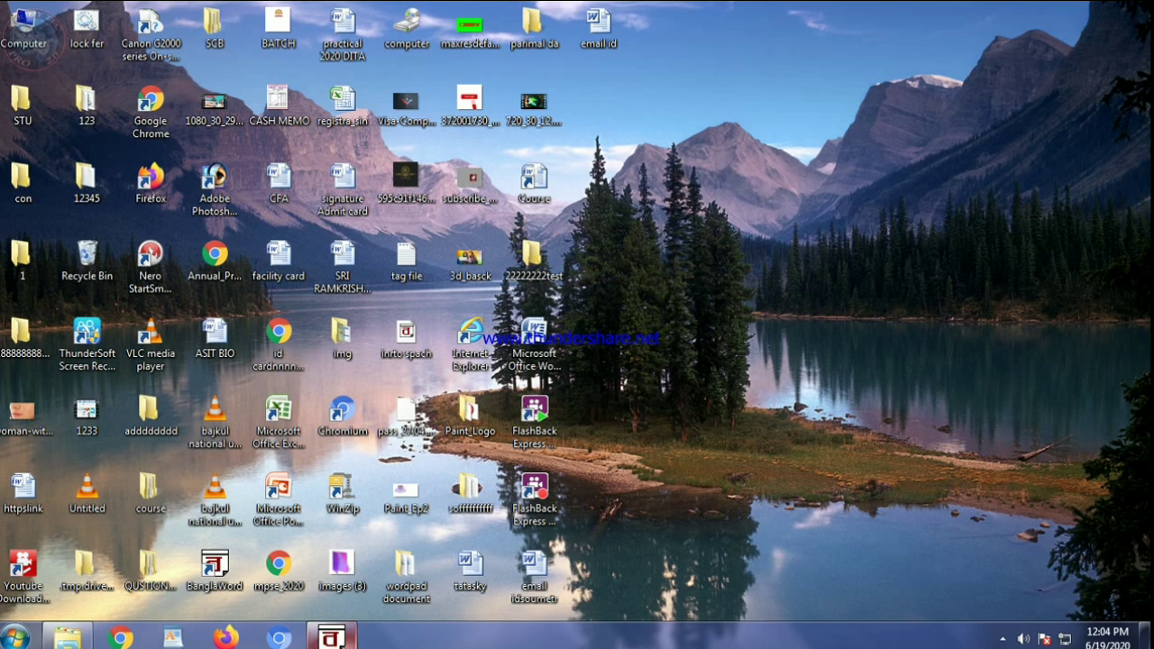
pyautogui.click(345, 638)
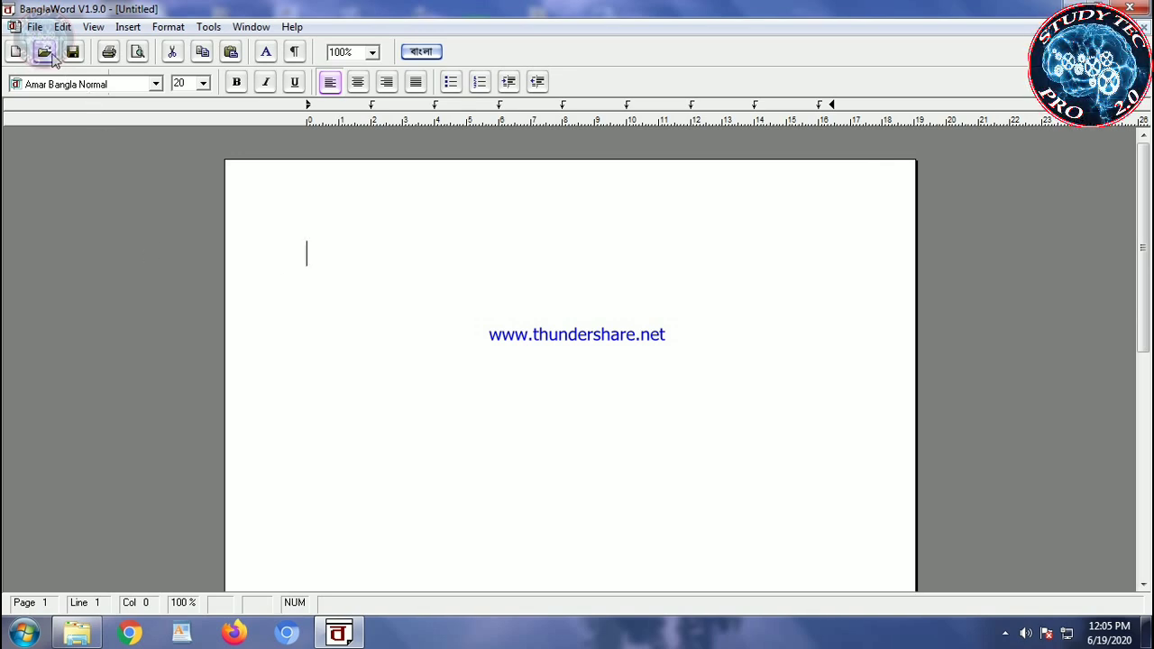
pyautogui.click(34, 26)
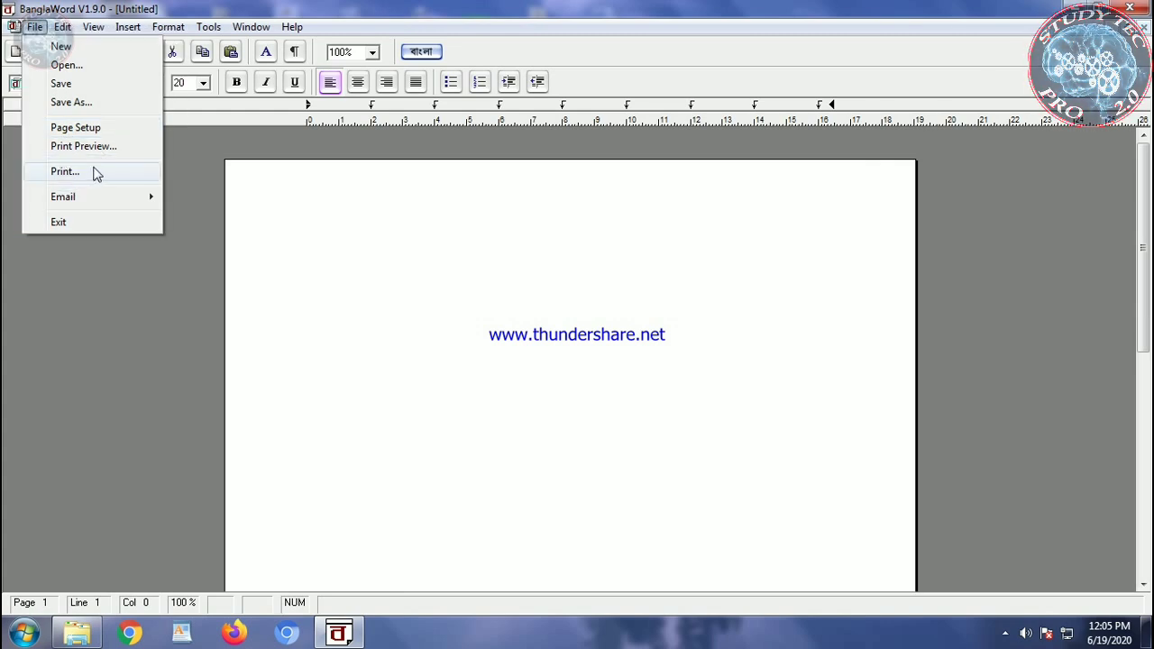
pyautogui.click(62, 26)
pyautogui.click(62, 26)
pyautogui.click(62, 27)
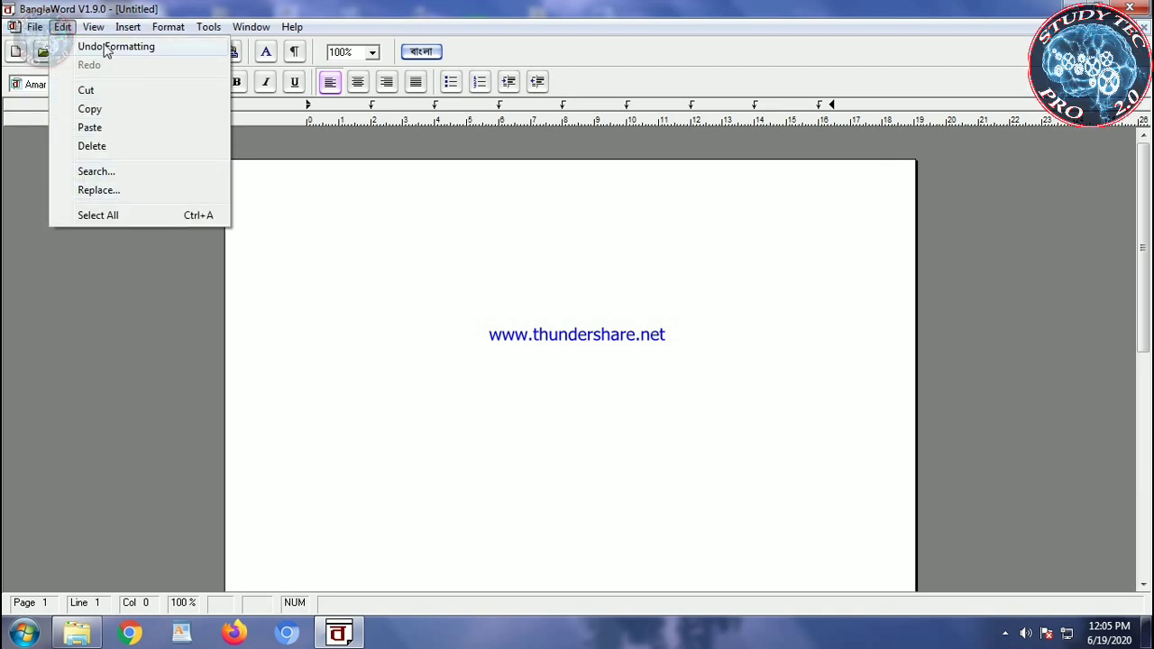
pyautogui.moveTo(94, 27)
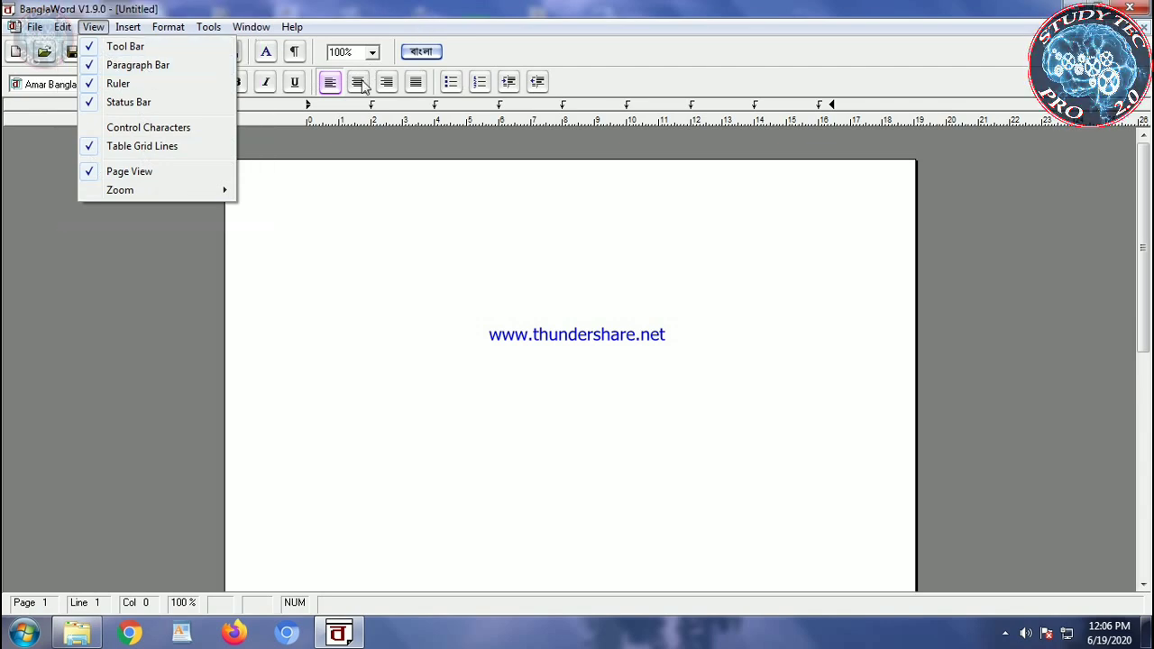
pyautogui.click(465, 7)
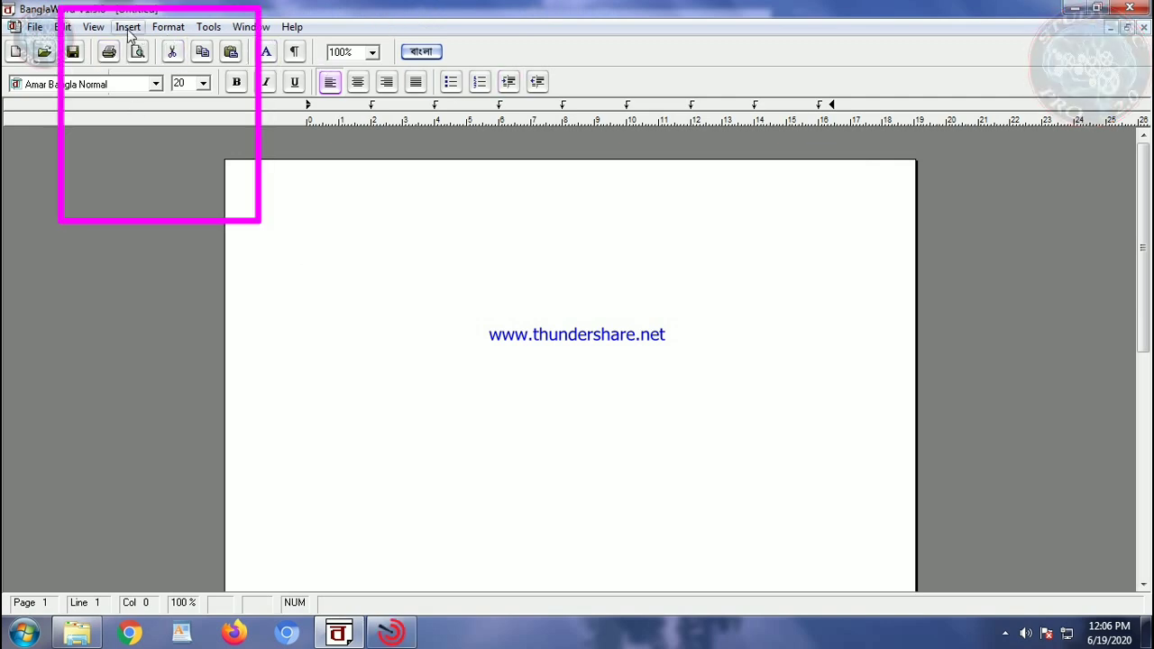
# Hide the Tool Bar and show it again
pyautogui.click(93, 27)
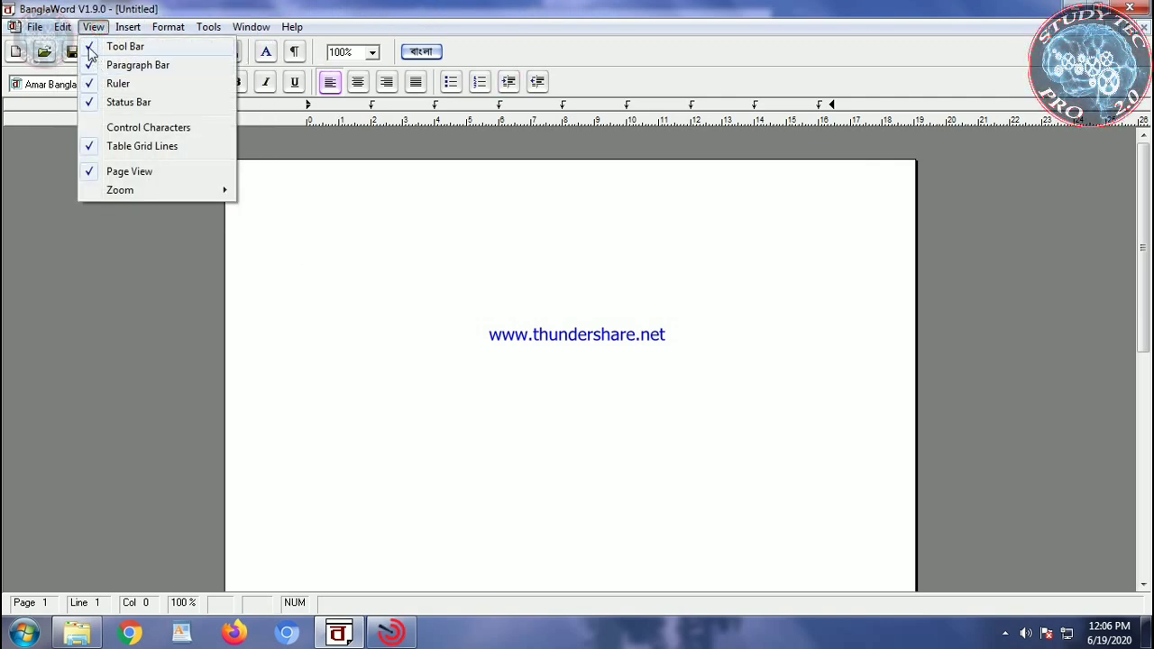
pyautogui.click(90, 46)
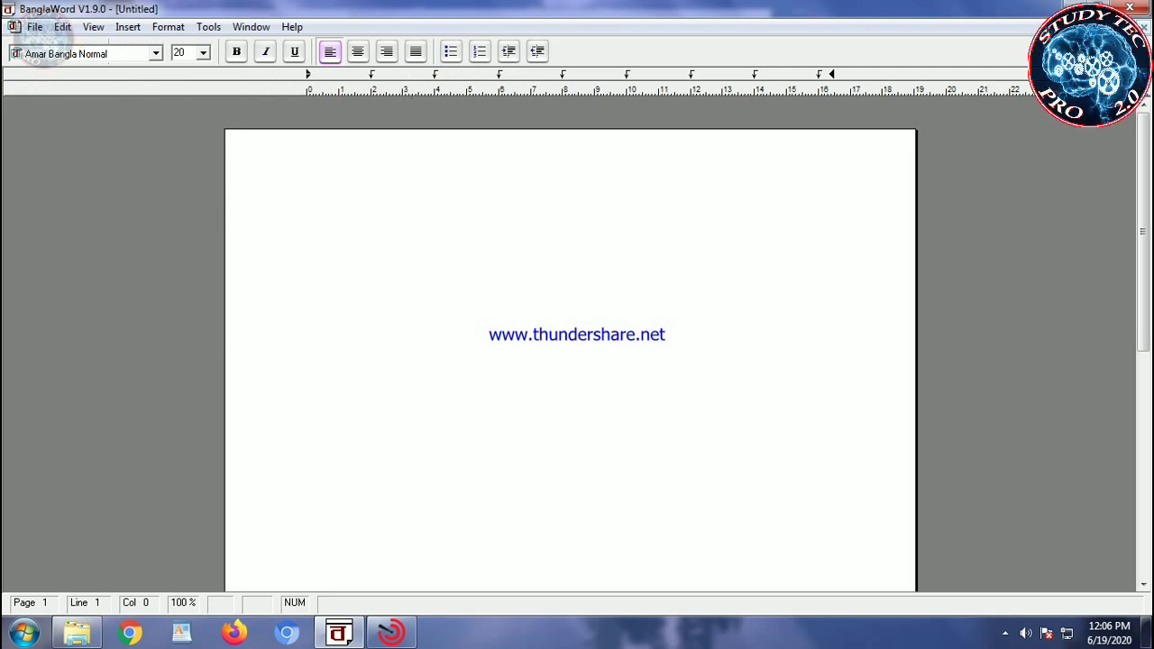
pyautogui.click(94, 28)
pyautogui.click(606, 10)
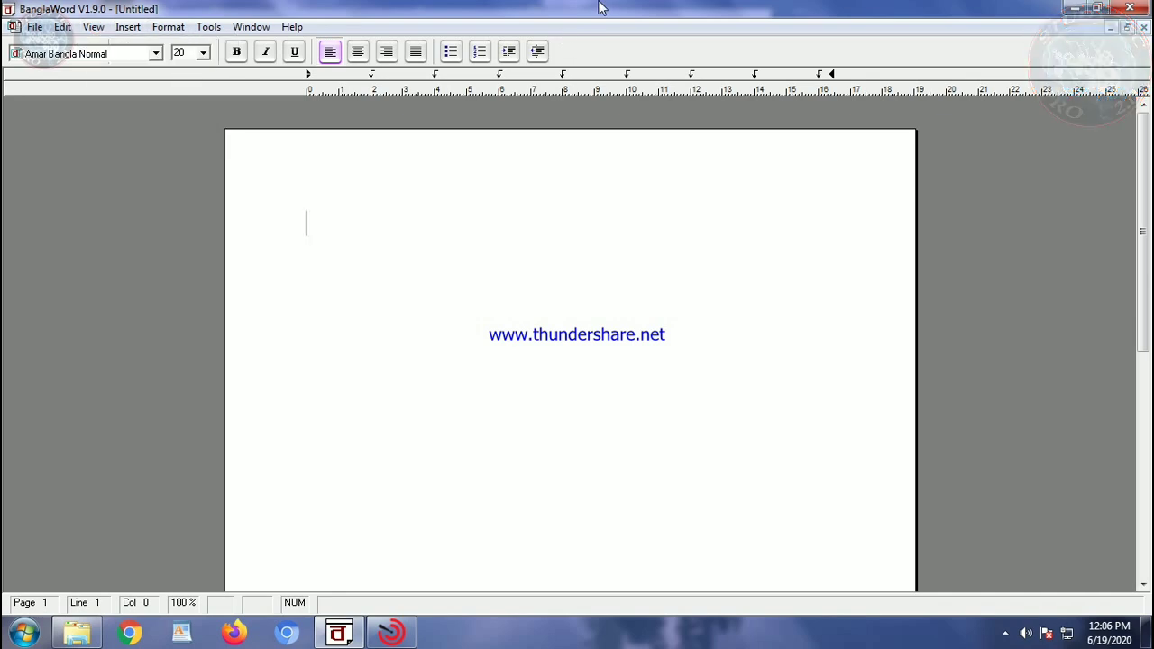
pyautogui.click(96, 27)
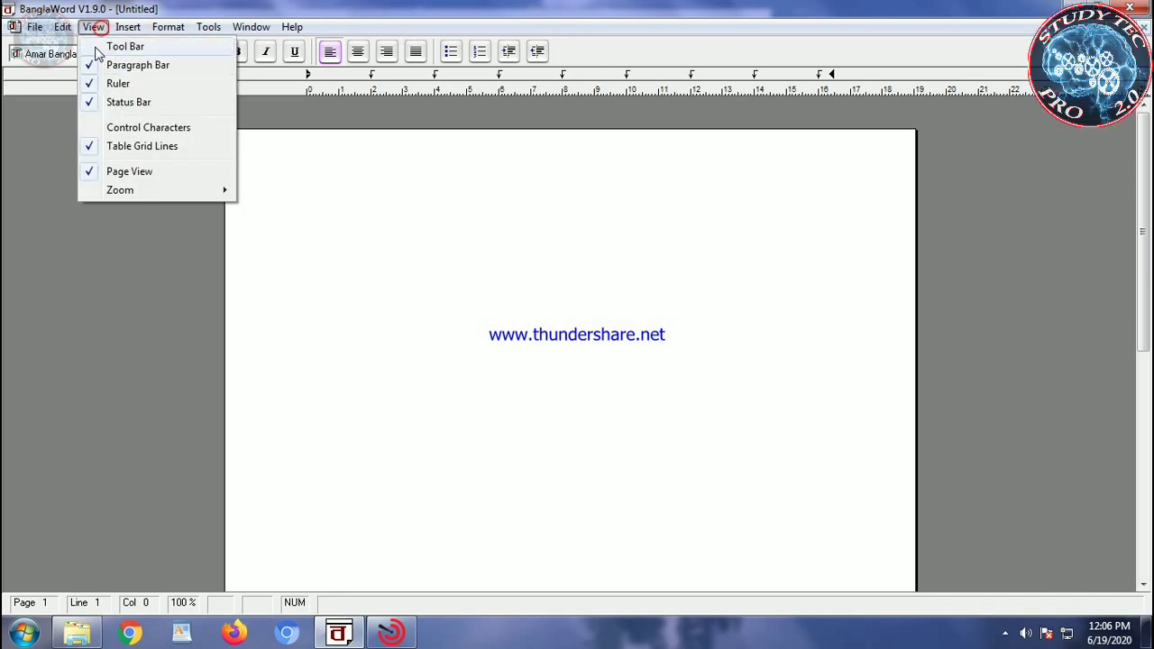
pyautogui.click(122, 46)
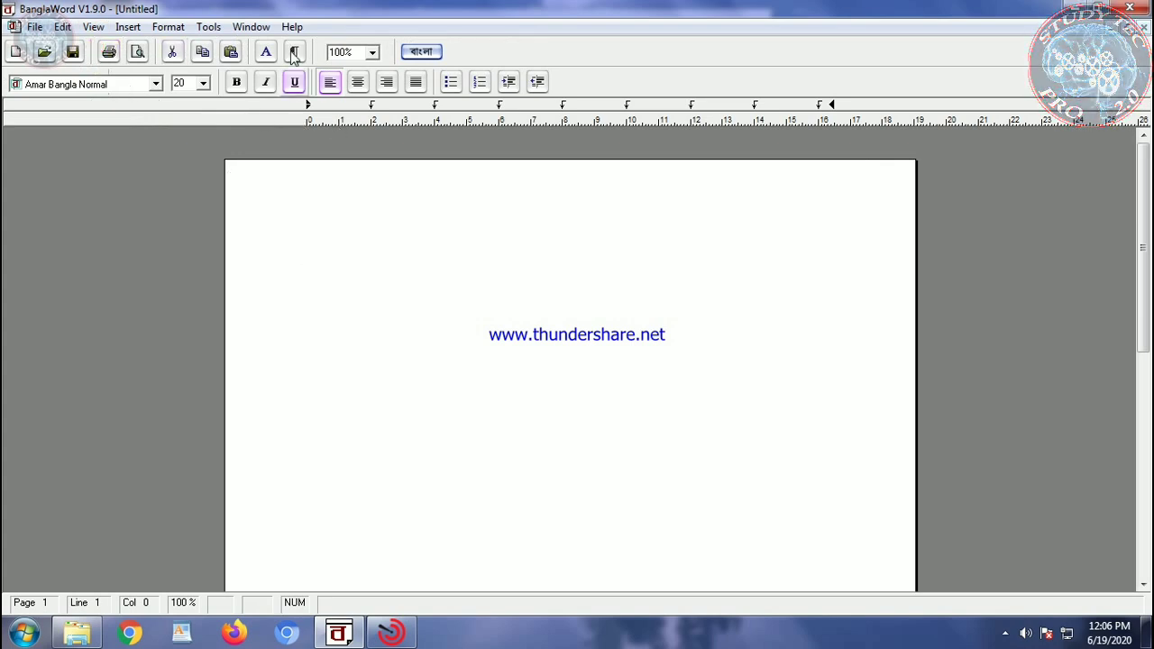
pyautogui.click(170, 27)
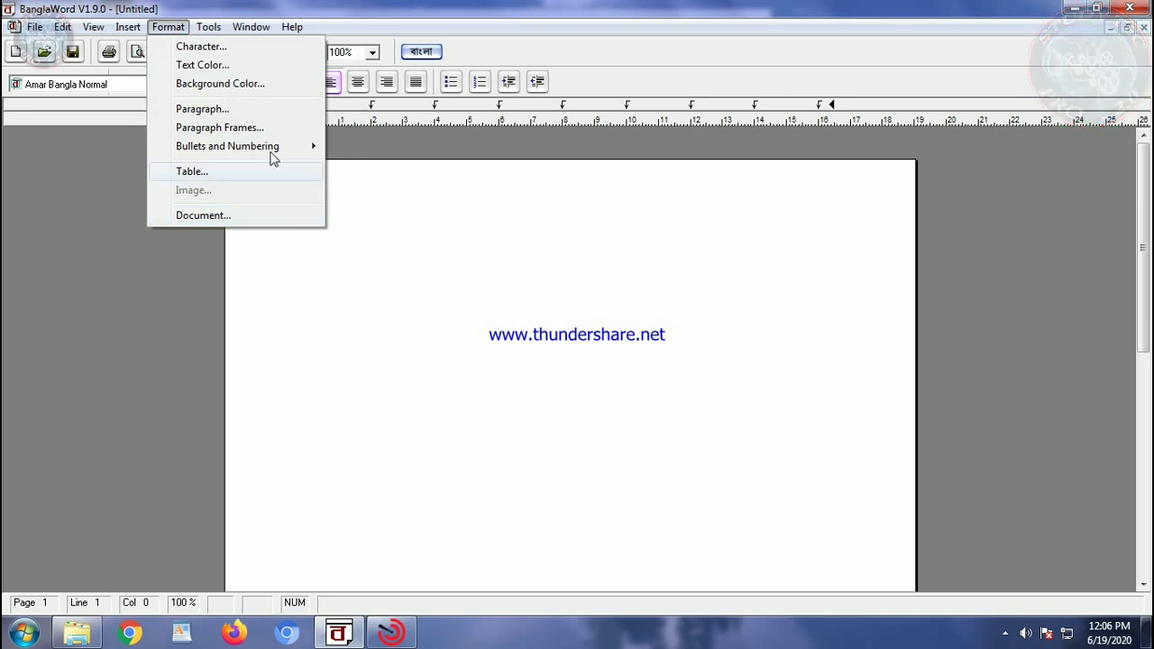
pyautogui.click(301, 8)
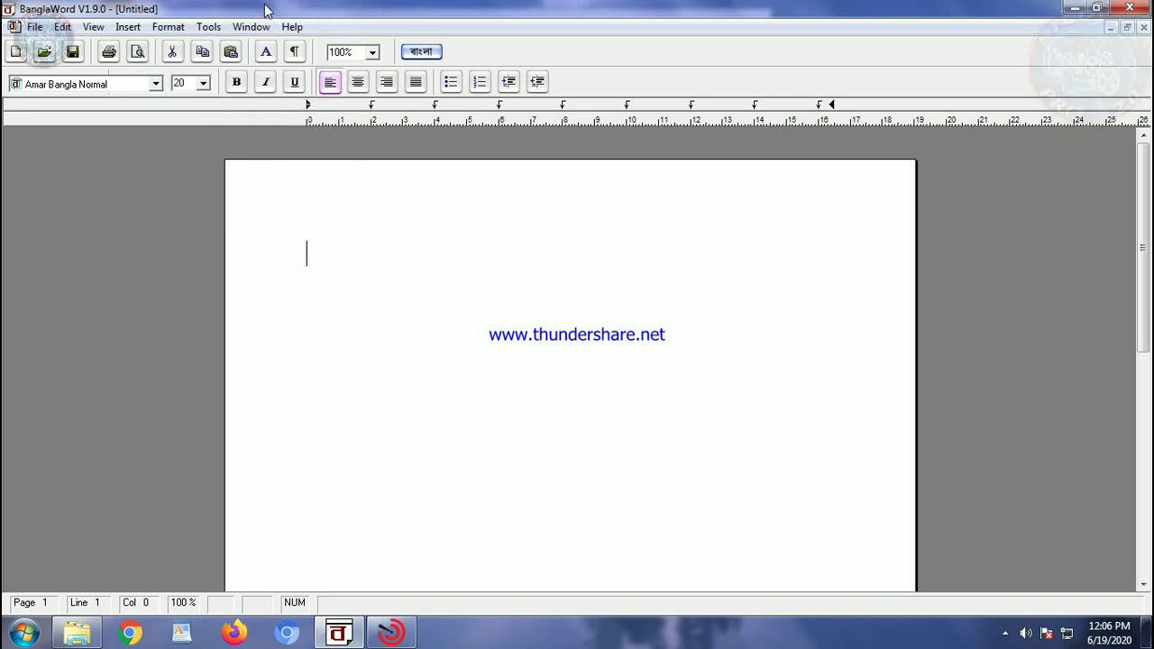
pyautogui.click(209, 28)
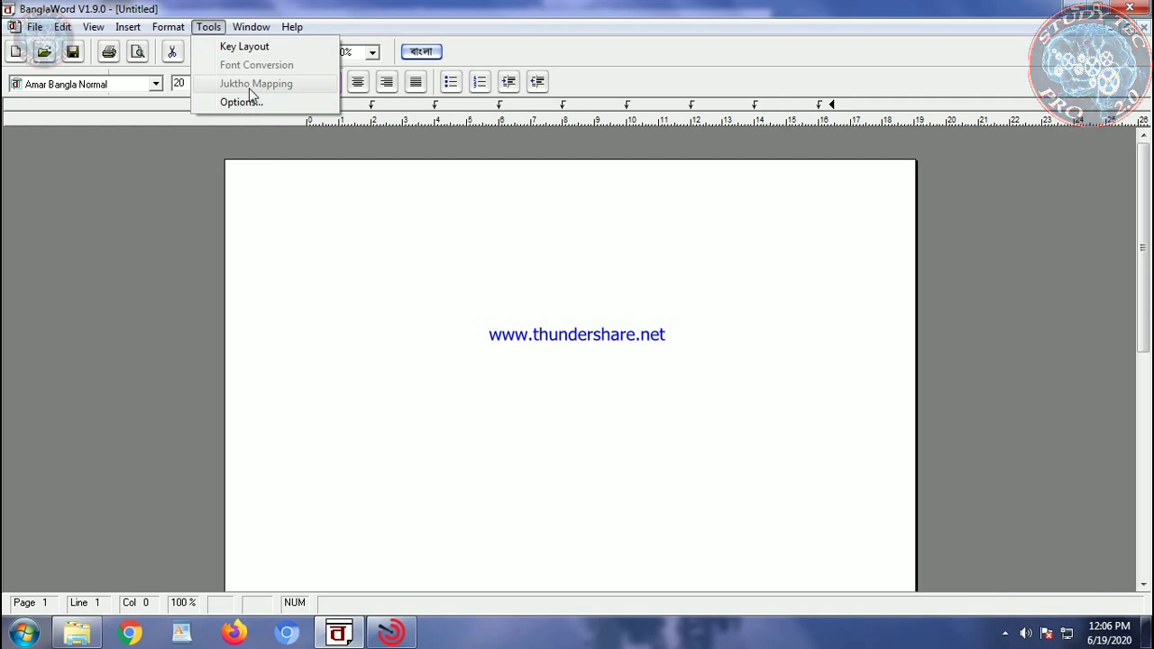
pyautogui.click(251, 26)
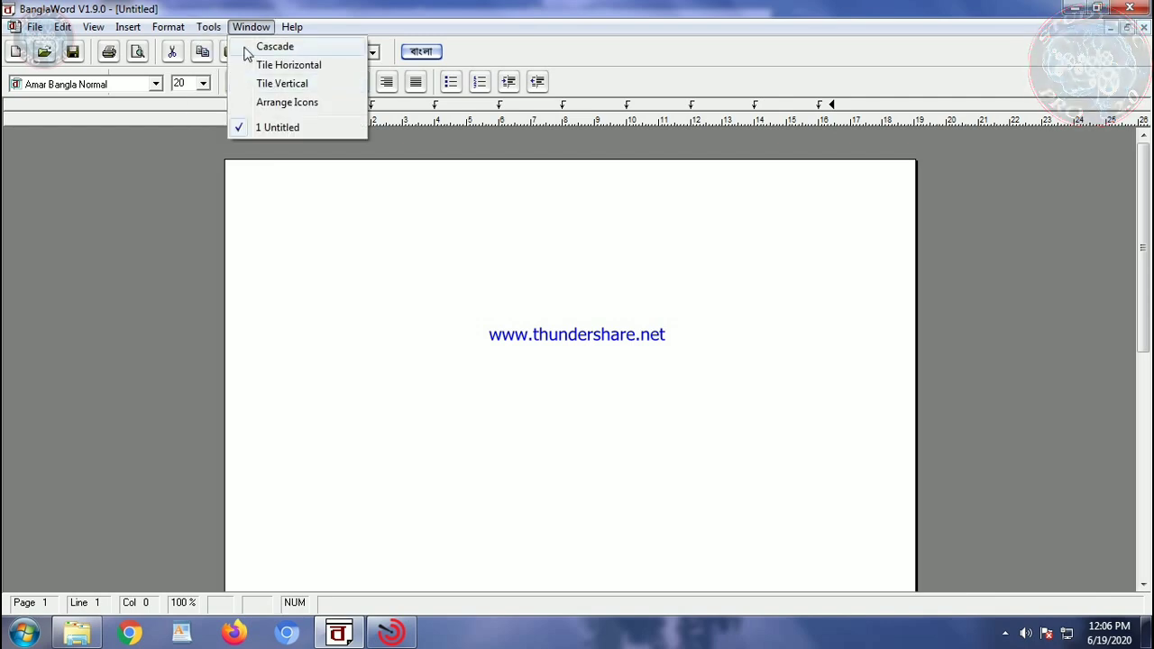
pyautogui.click(293, 28)
pyautogui.click(293, 28)
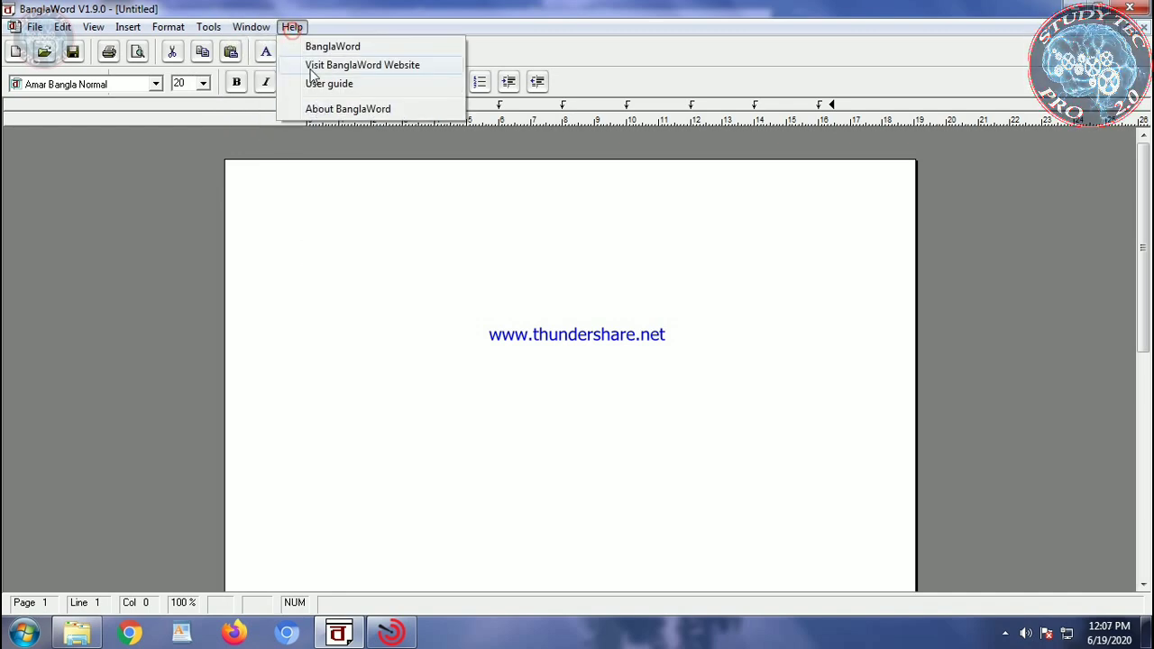
pyautogui.click(431, 16)
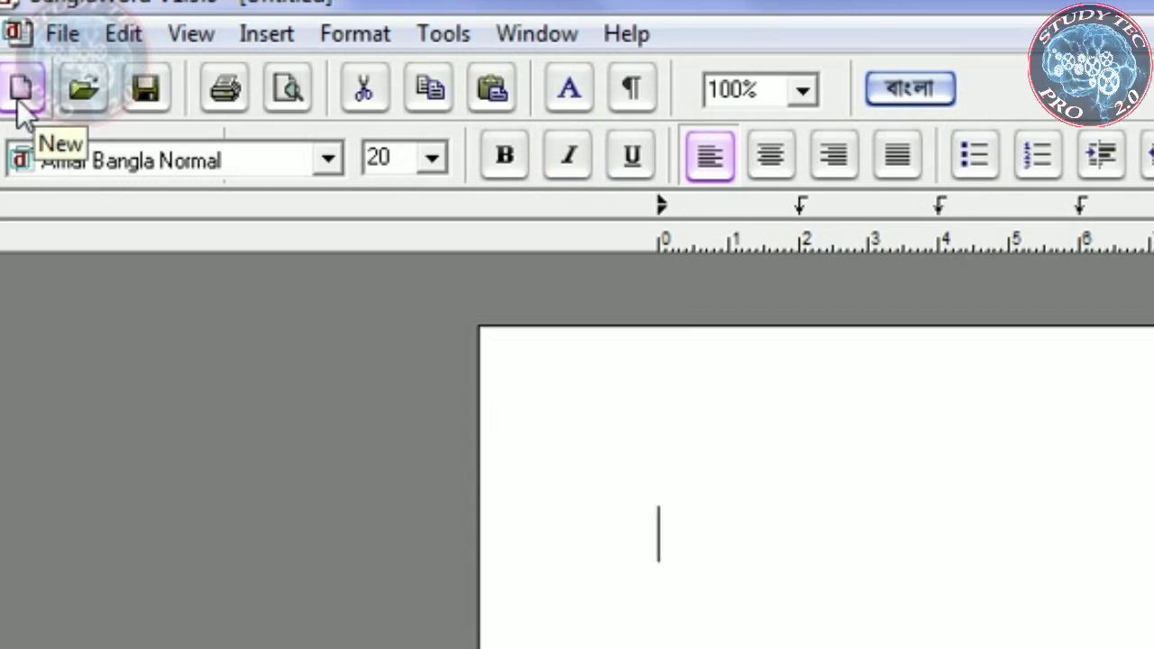
# Open the Save As dialog for the untitled document and close it without saving
pyautogui.click(63, 36)
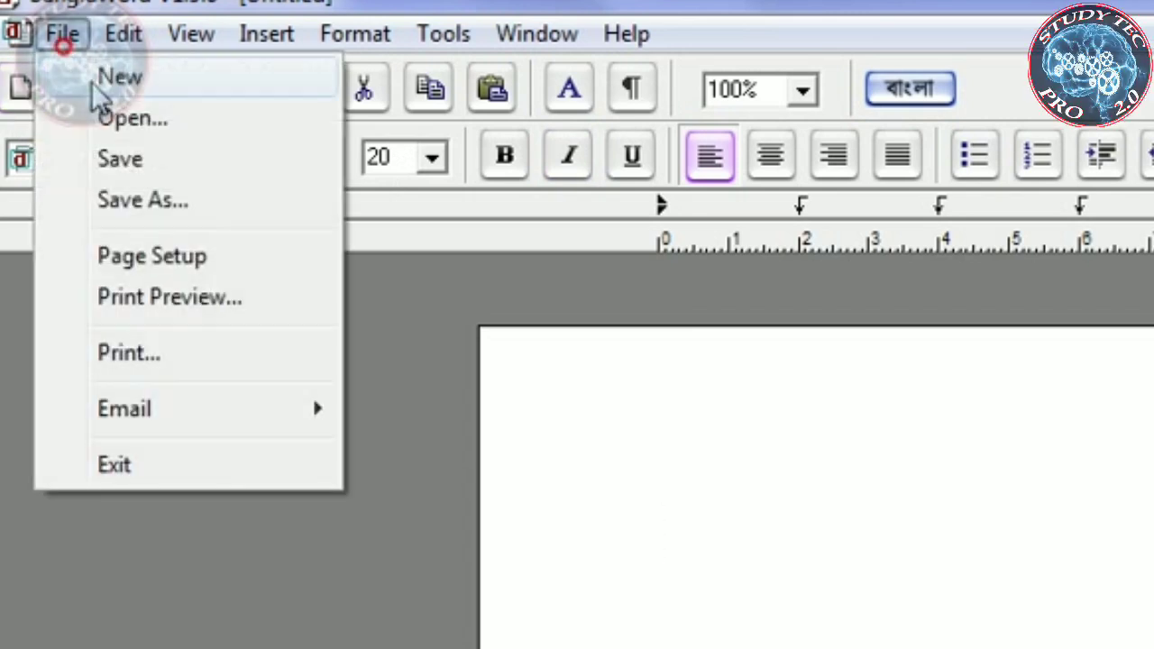
pyautogui.click(174, 566)
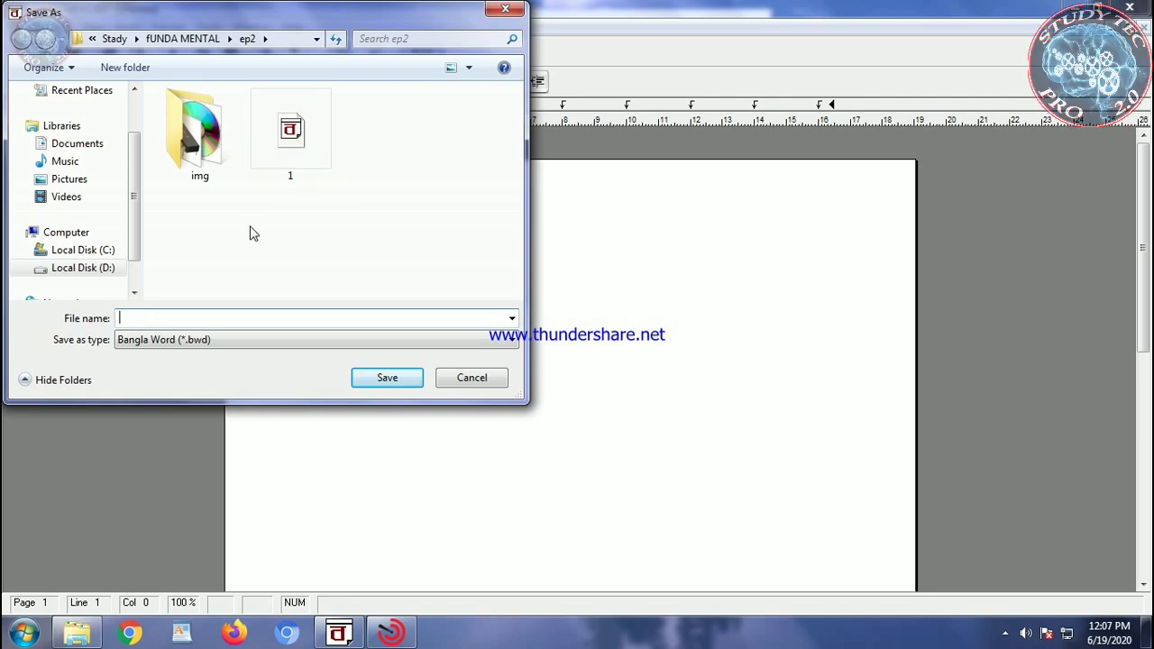
pyautogui.click(505, 10)
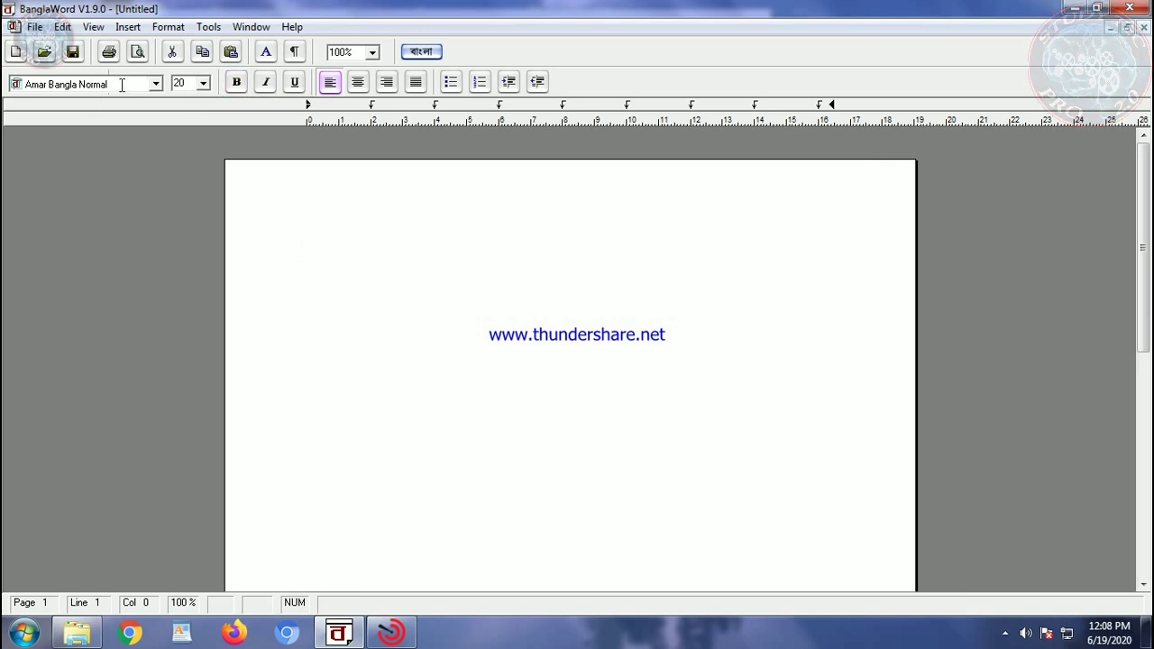
# Set the document font to Amar Bangla Normal
pyautogui.click(155, 84)
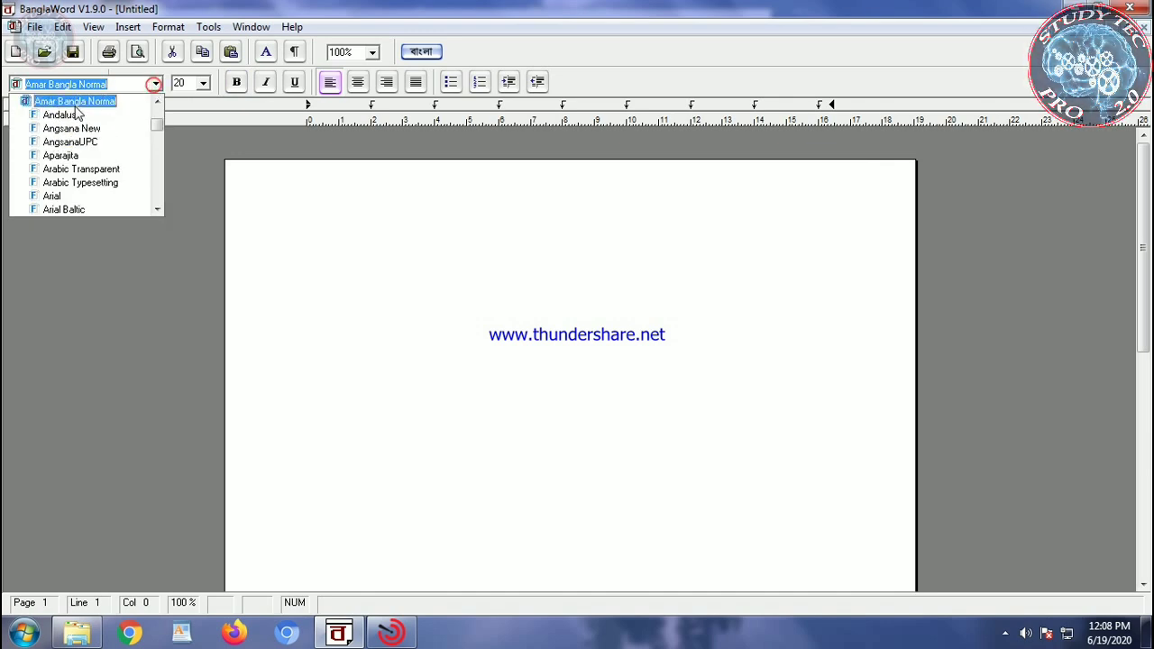
pyautogui.click(97, 103)
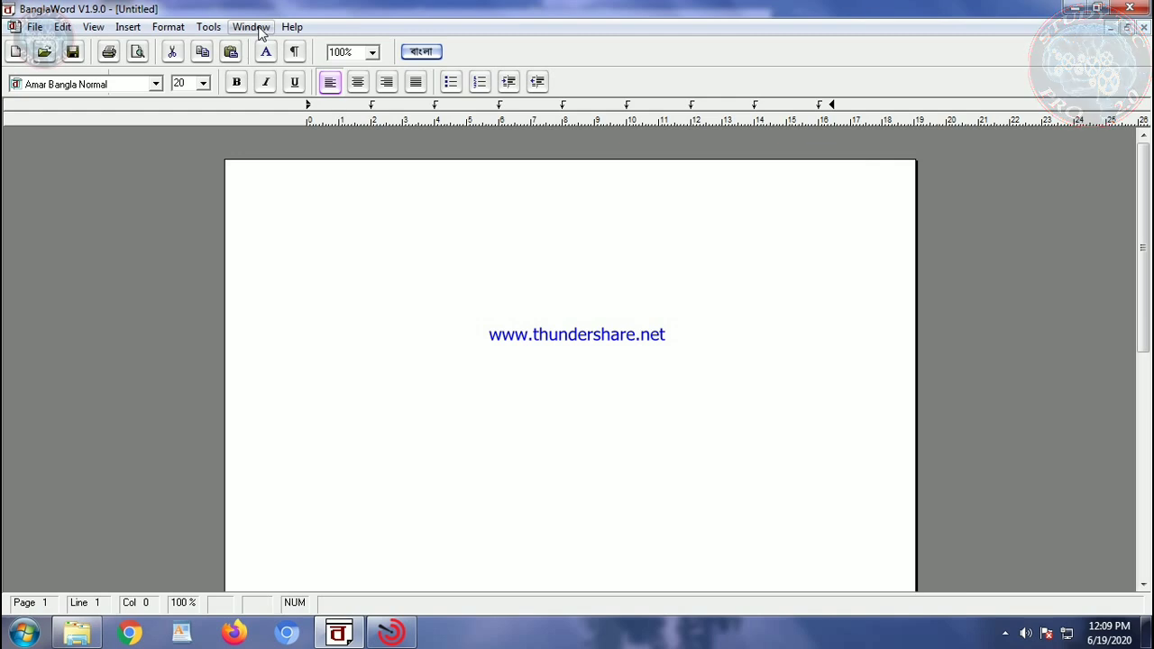
# Open the BanglaWord user guide in the browser and examine the list of phonetically non-matching keys under Keyboard layout
pyautogui.click(294, 29)
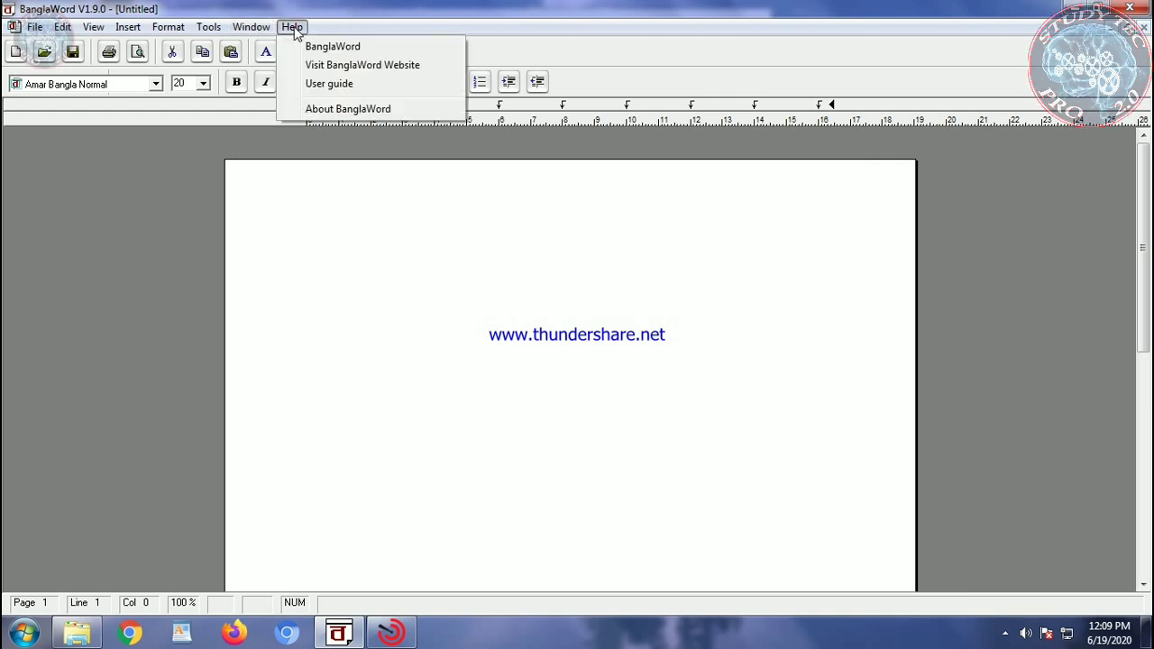
pyautogui.click(359, 86)
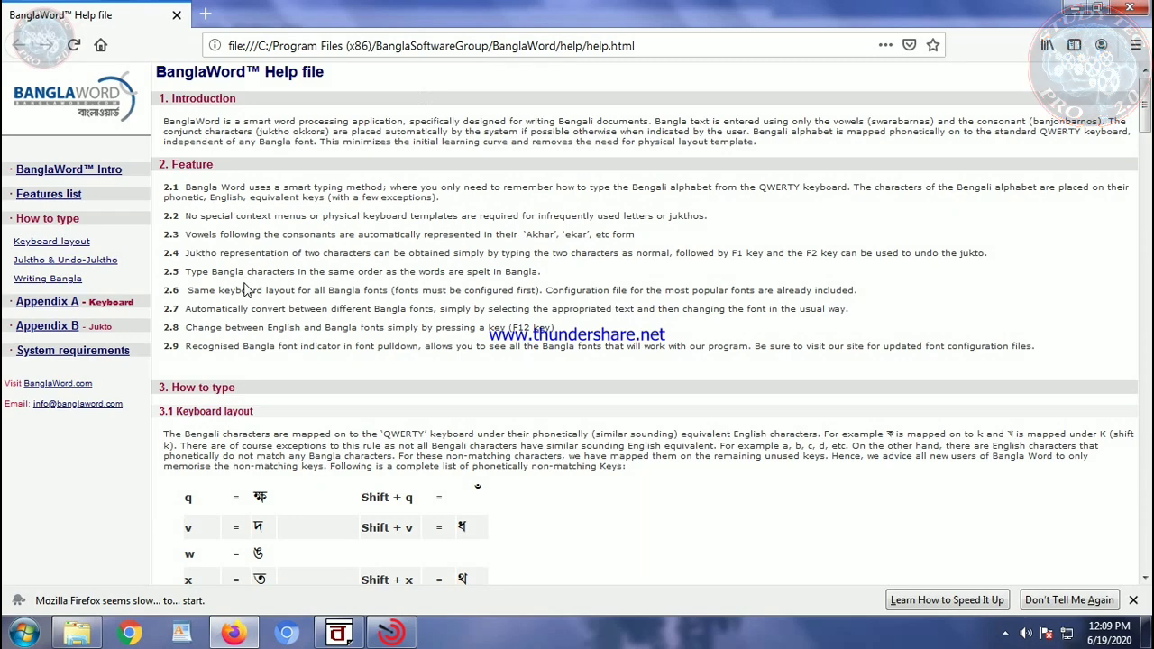
pyautogui.scroll(-3, 425, 288)
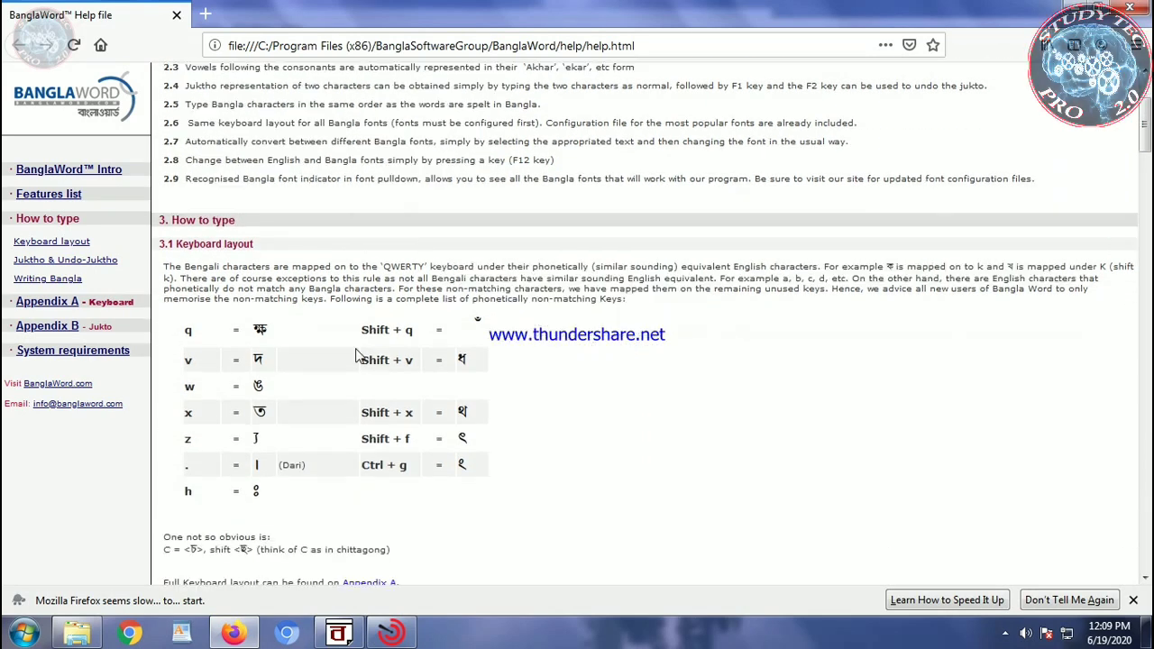
pyautogui.moveTo(177, 323); pyautogui.dragTo(279, 484)
pyautogui.click(279, 484)
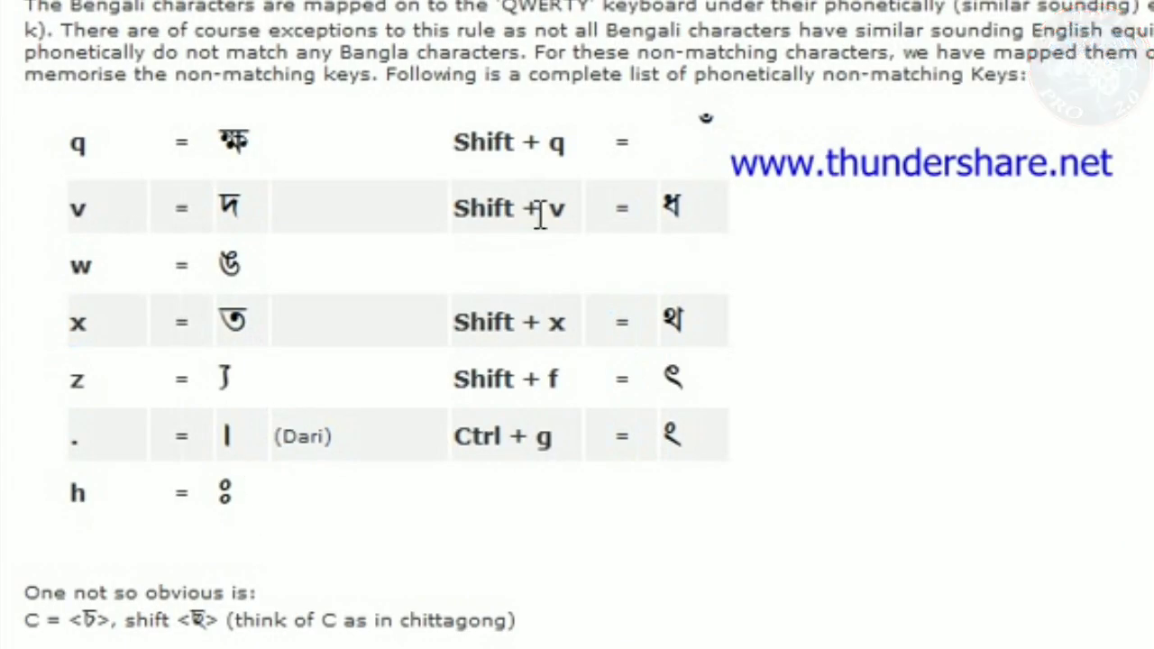